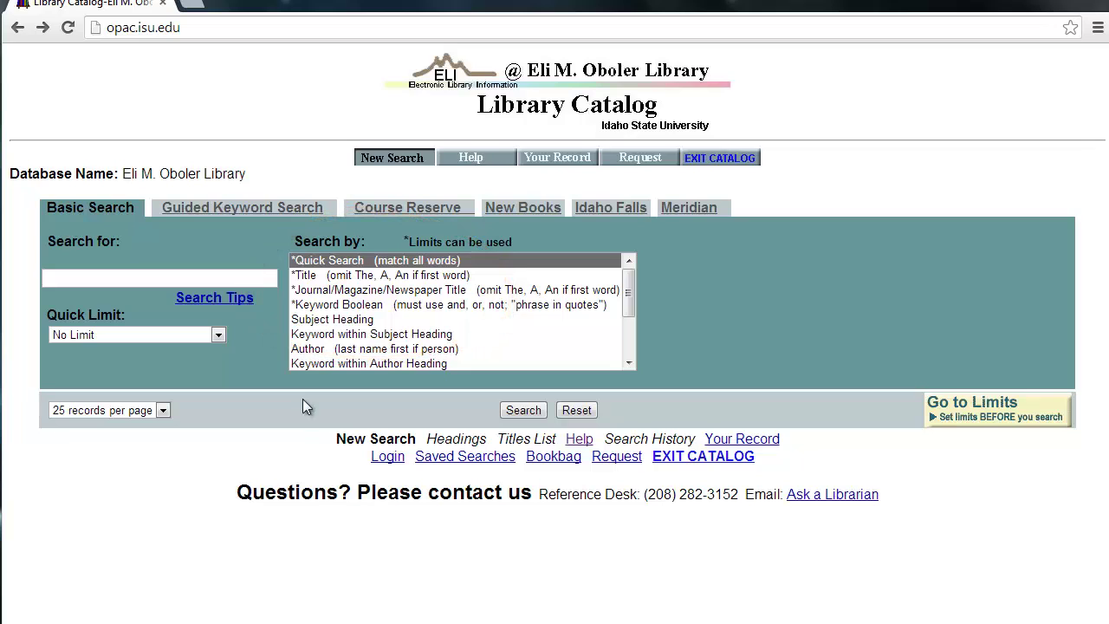
- Examine the quick limit options and the categories offered on the Set Search Limits page
click(218, 336)
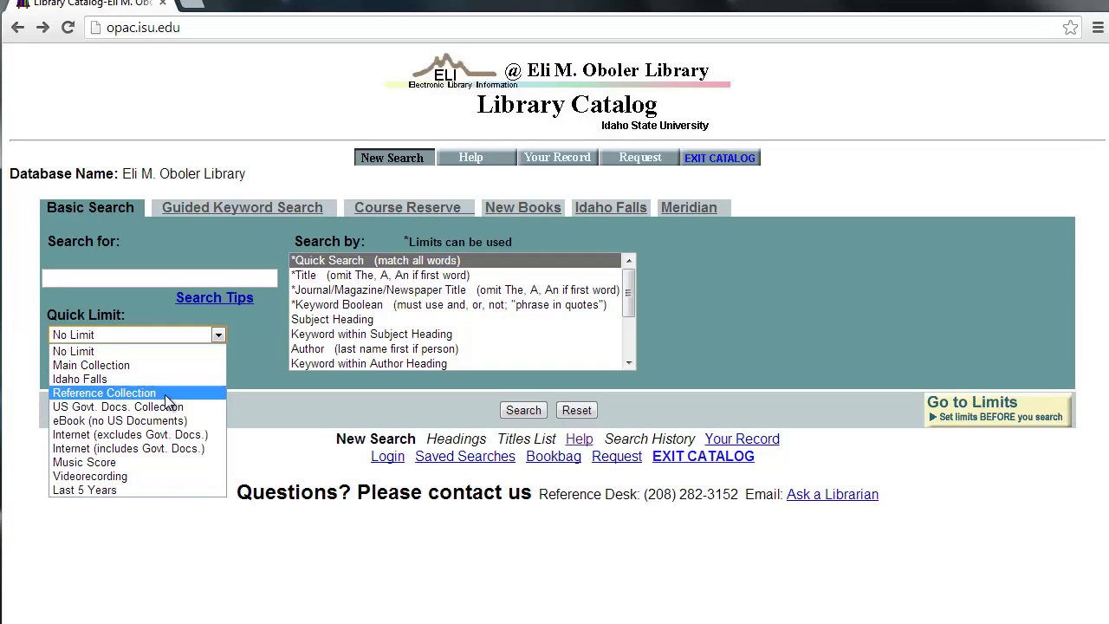
click(1026, 517)
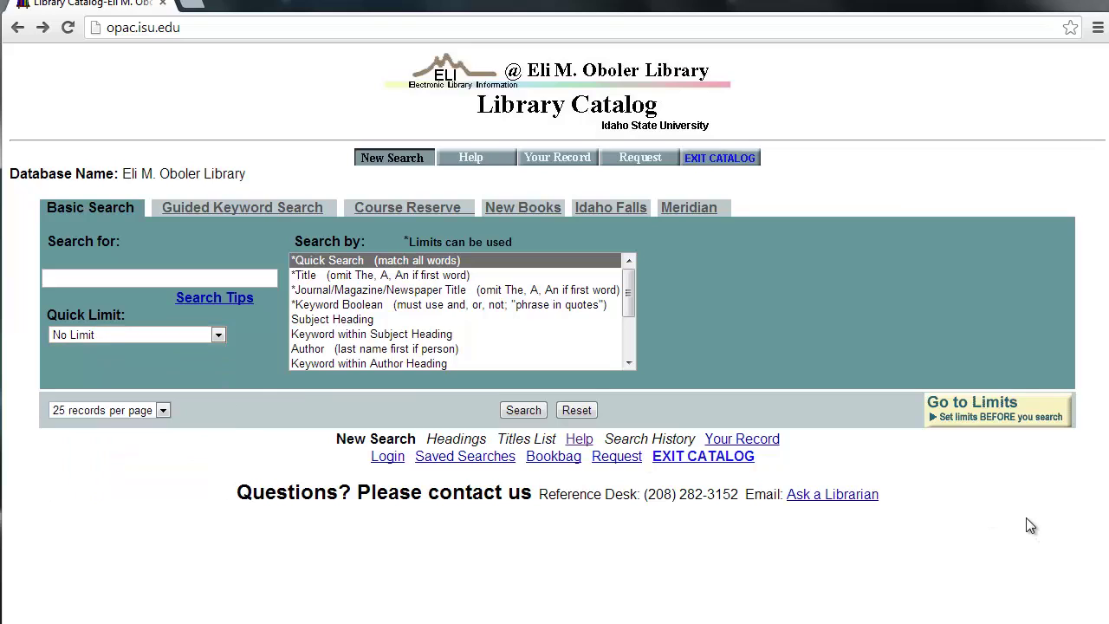
click(972, 406)
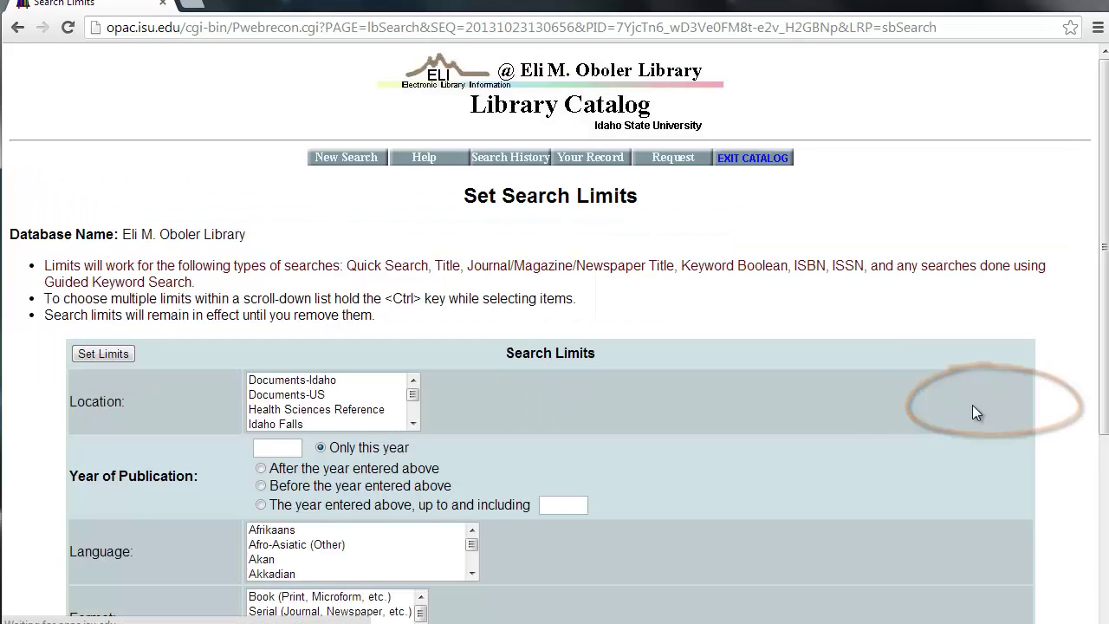
scroll(844, 425, down, 1)
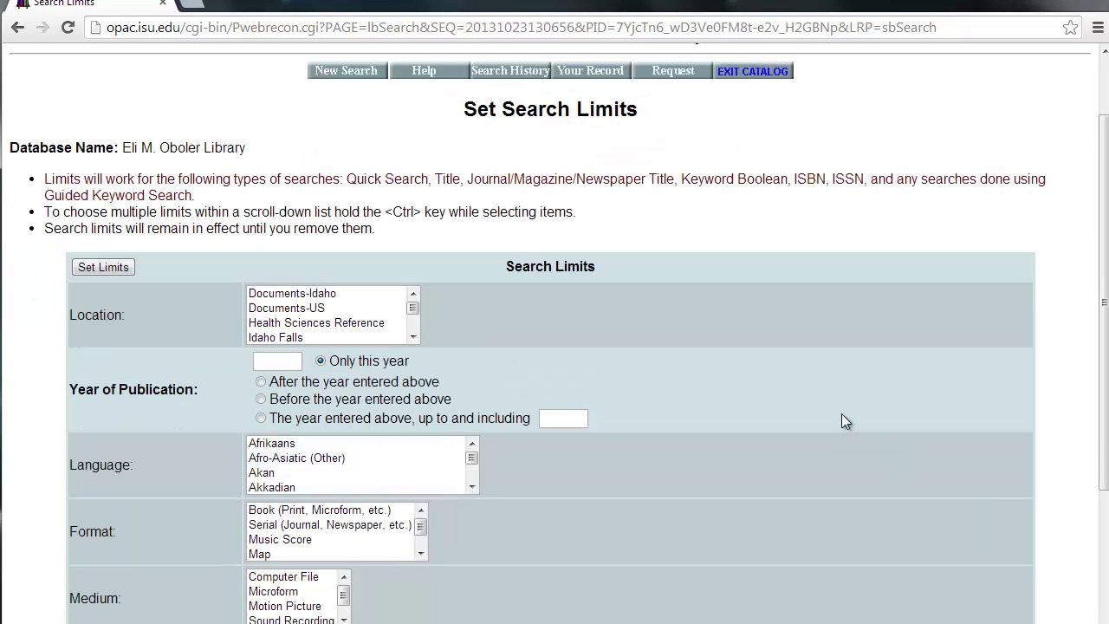
scroll(841, 413, down, 1)
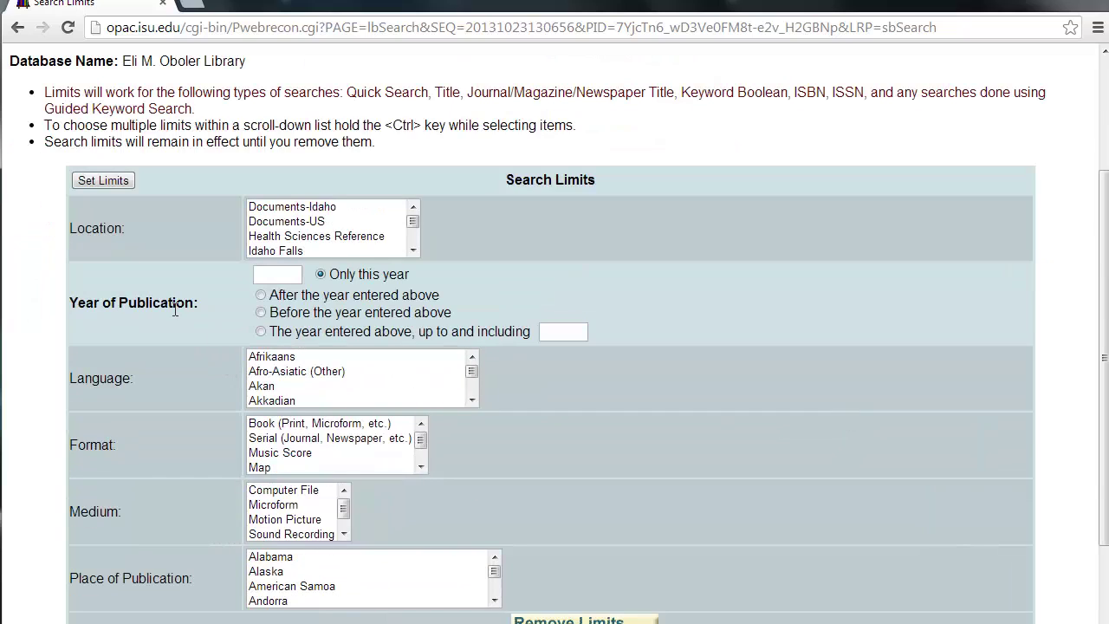
- Return to the basic search form and run a Quick Search for sigmund freud without any limit
click(17, 28)
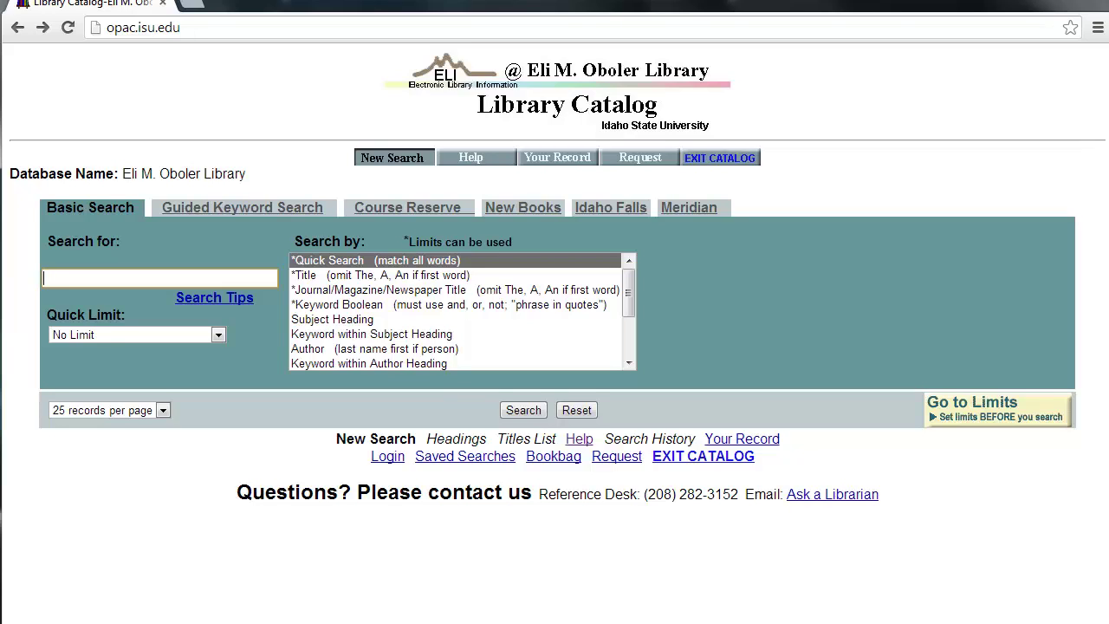
text(sigmund freud)
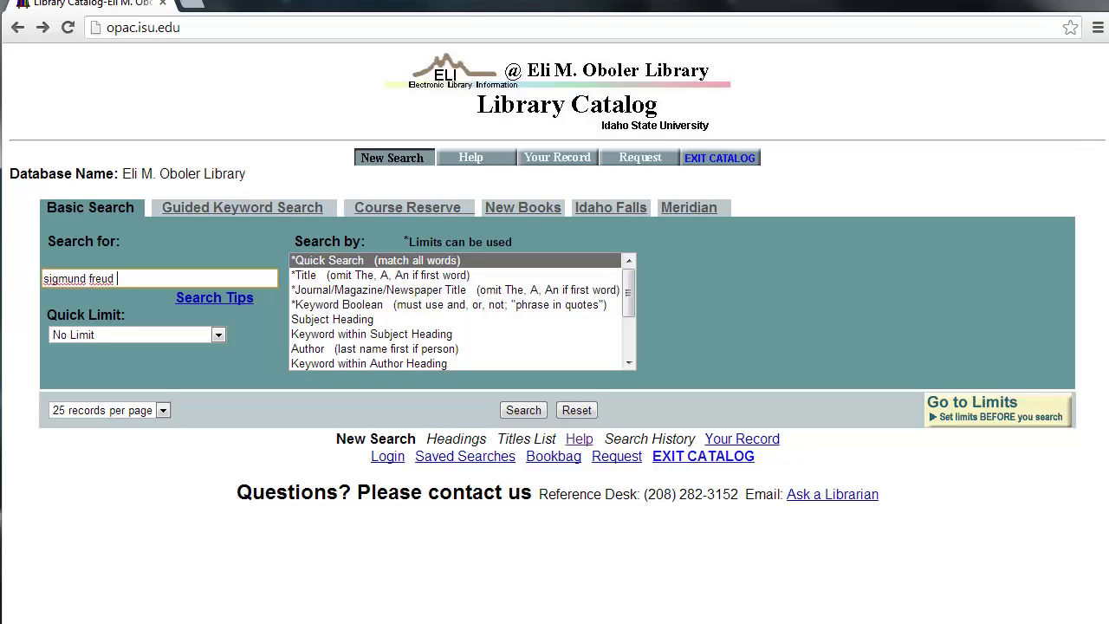
click(524, 409)
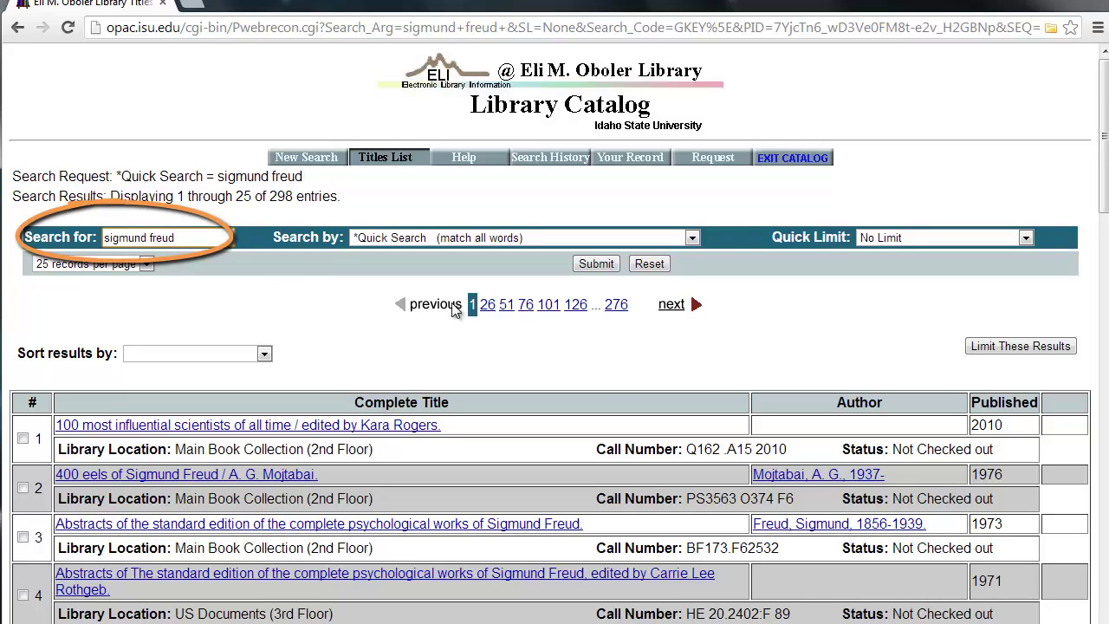
- Enclose the query in quotation marks as "sigmund freud" and rerun the Quick Search for the exact phrase
text(")
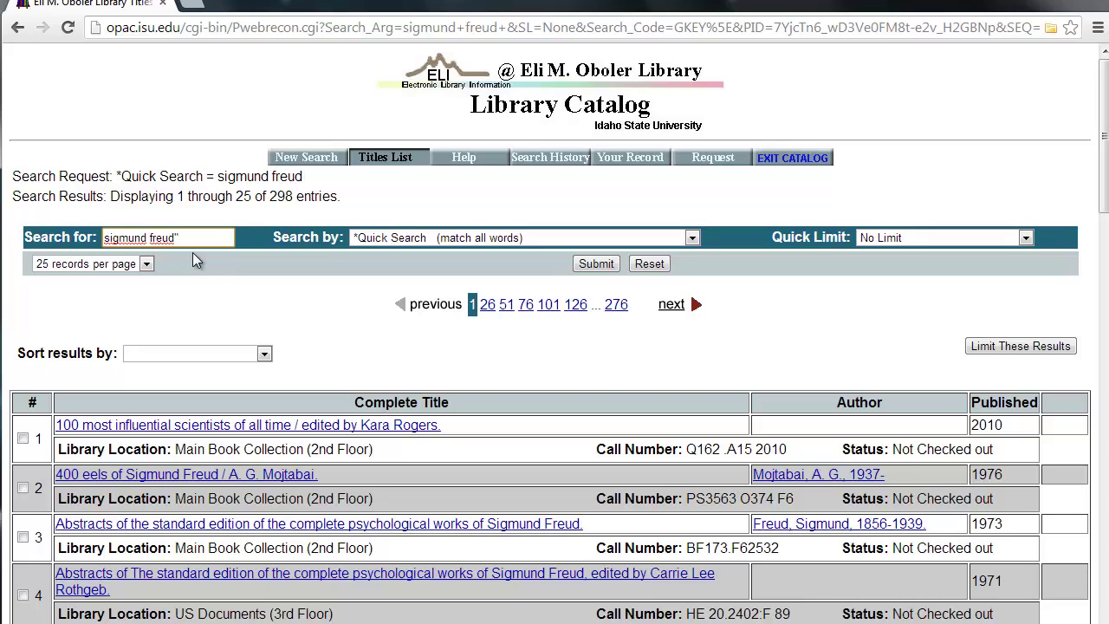
text(")
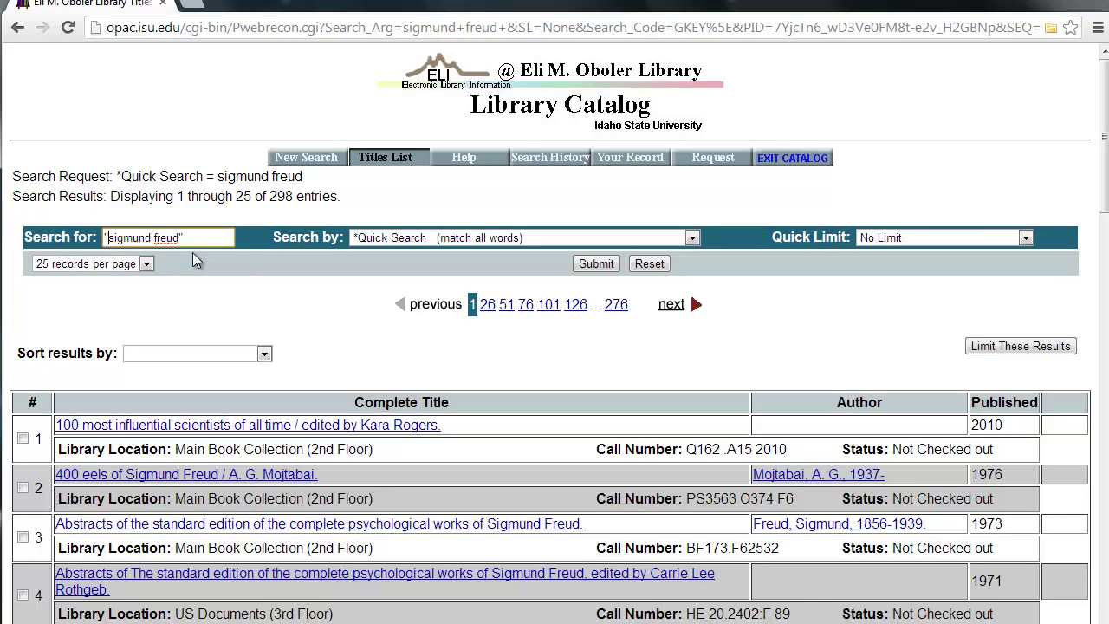
click(593, 265)
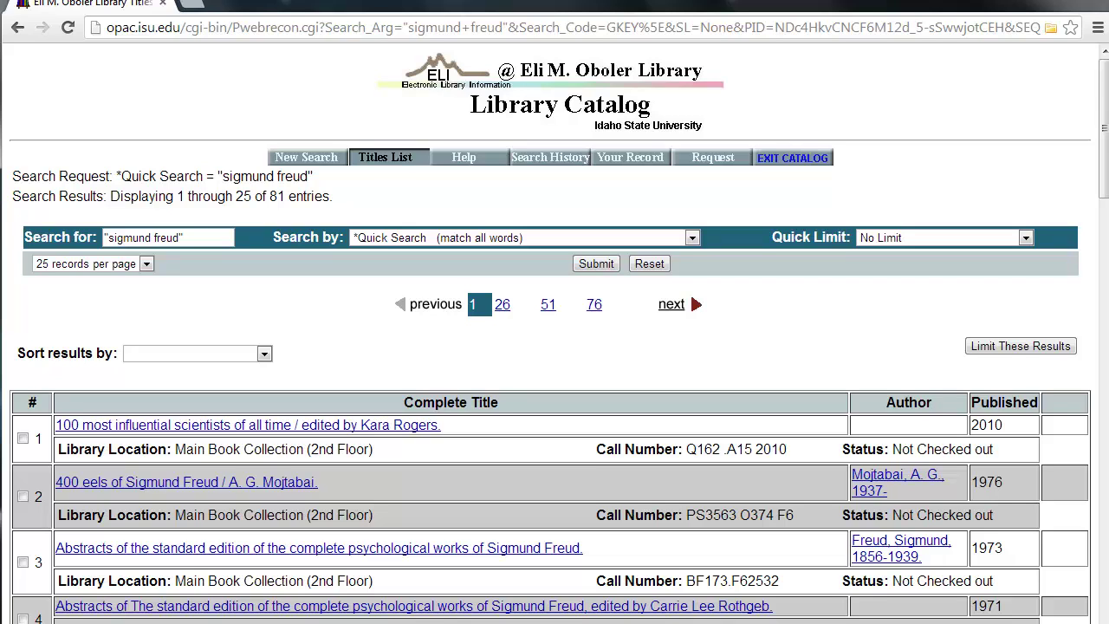
- Go back to the basic search form, run a Title search for sigmund freud and look through the results
click(18, 29)
click(19, 29)
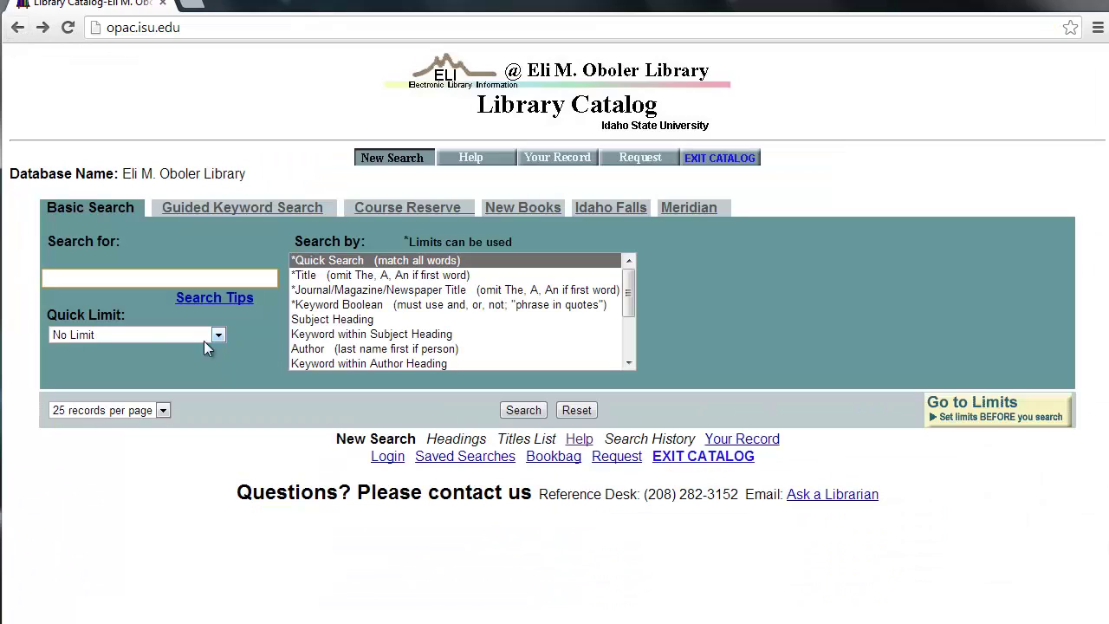
click(305, 276)
click(105, 278)
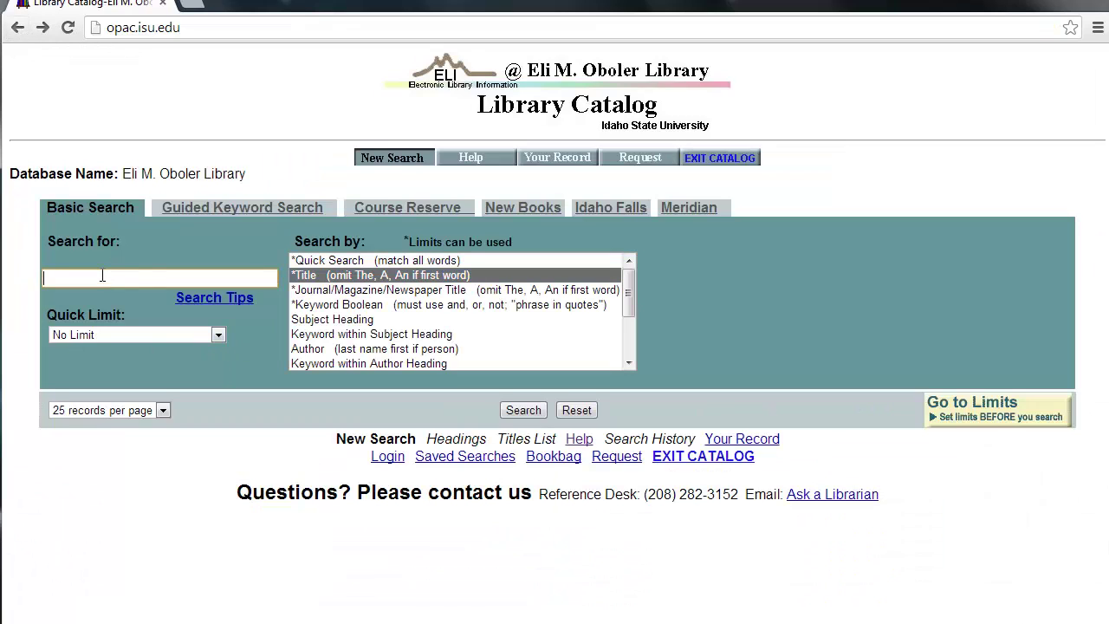
text(sigmund freud)
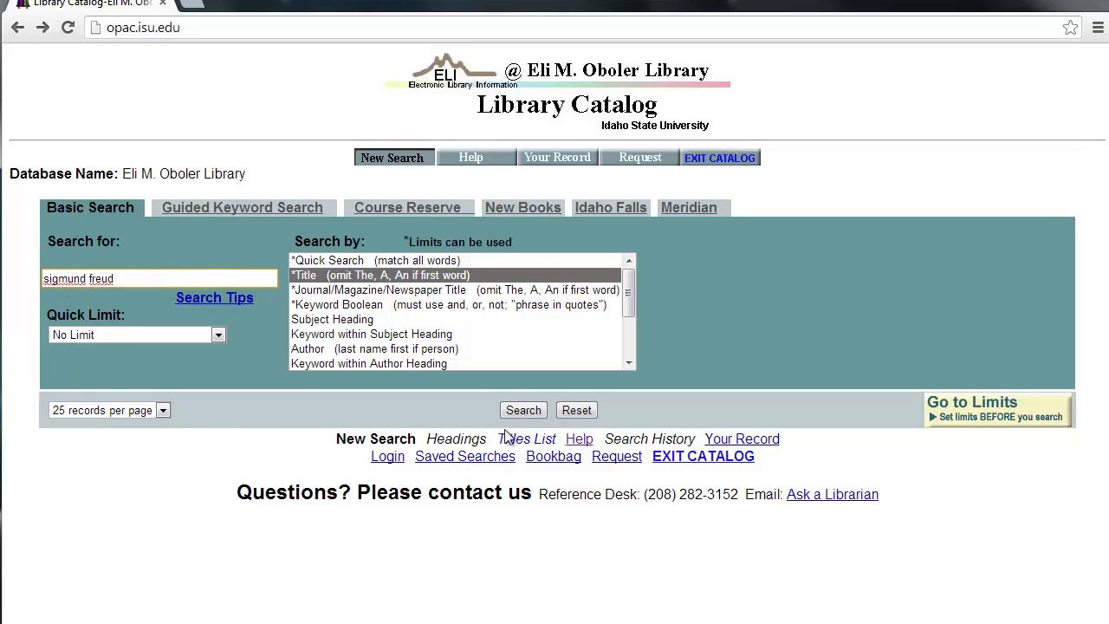
click(517, 408)
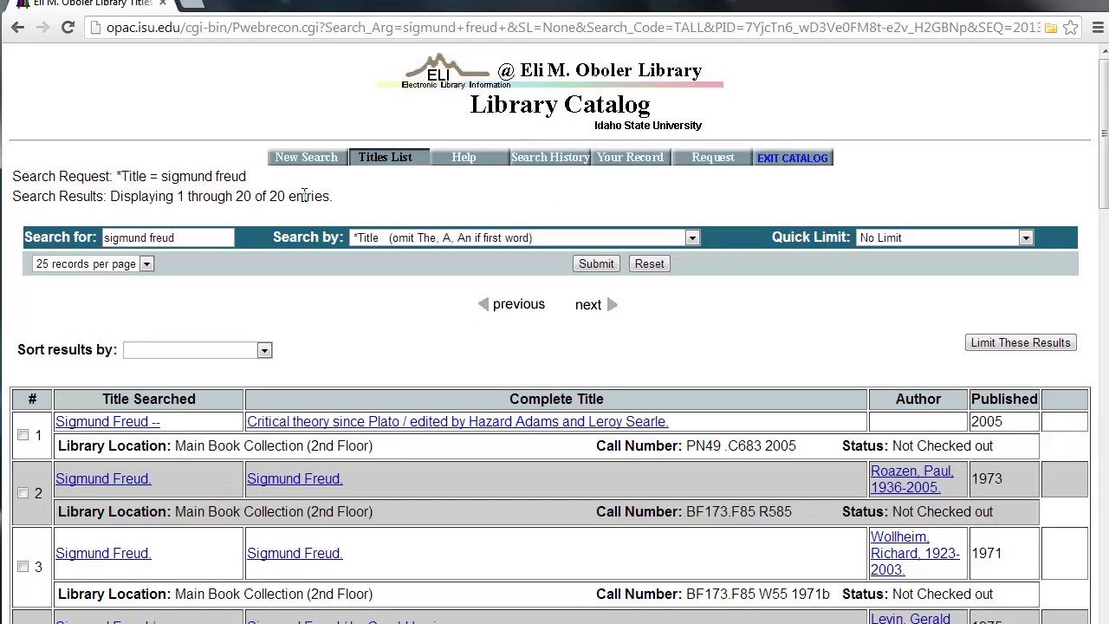
scroll(435, 307, down, 2)
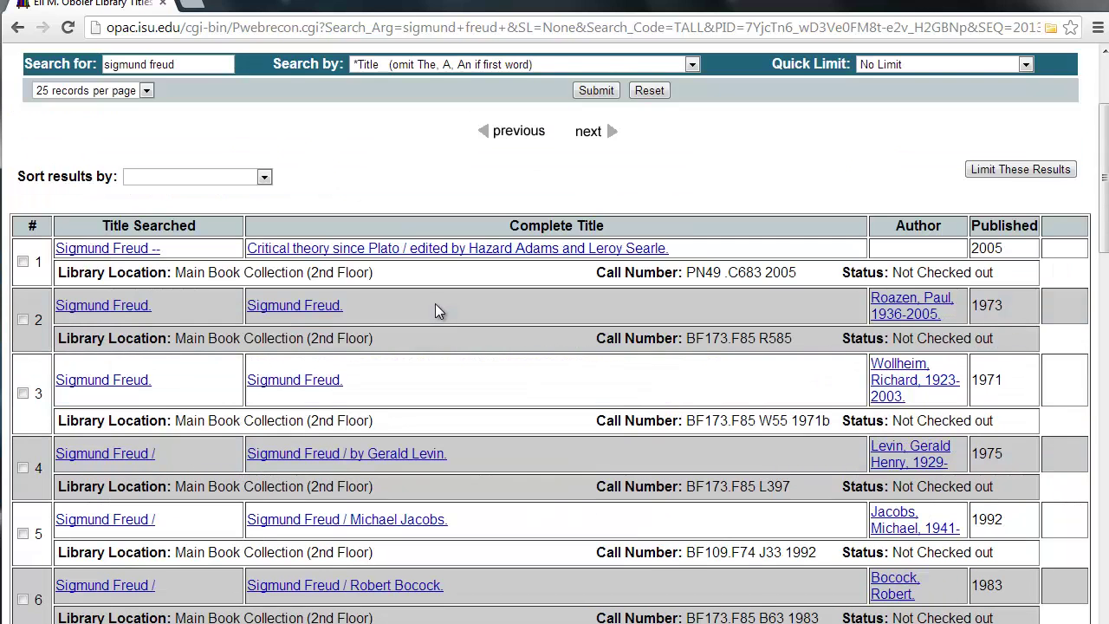
scroll(474, 376, down, 2)
scroll(559, 386, up, 4)
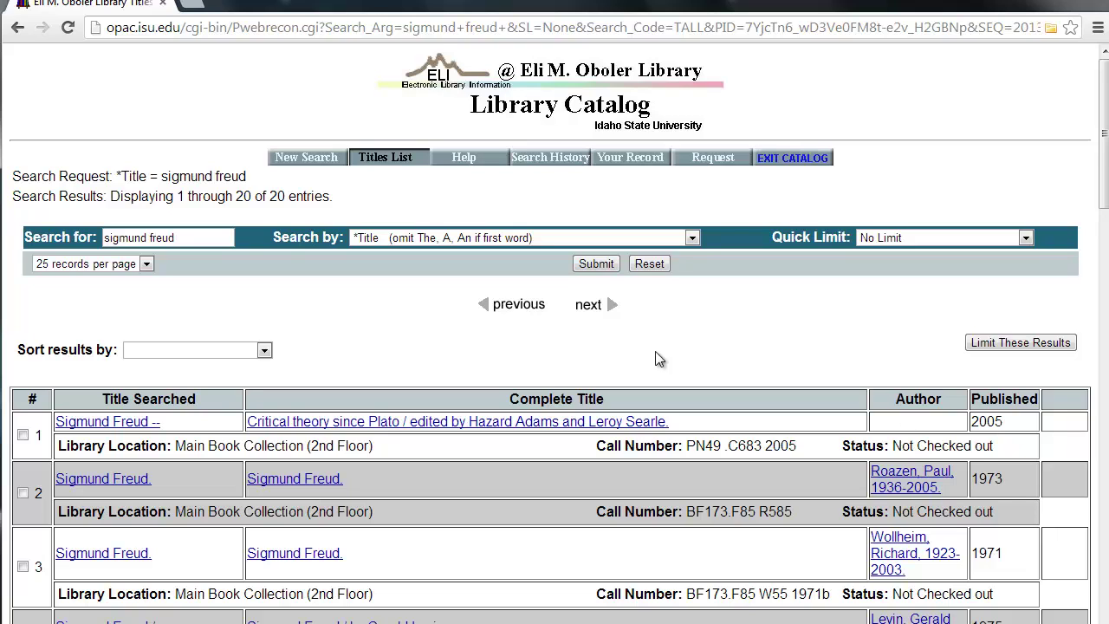
- Return to the basic search form, choose the Keyword Boolean search type and enter "sigmund freud" in quotation marks
click(18, 29)
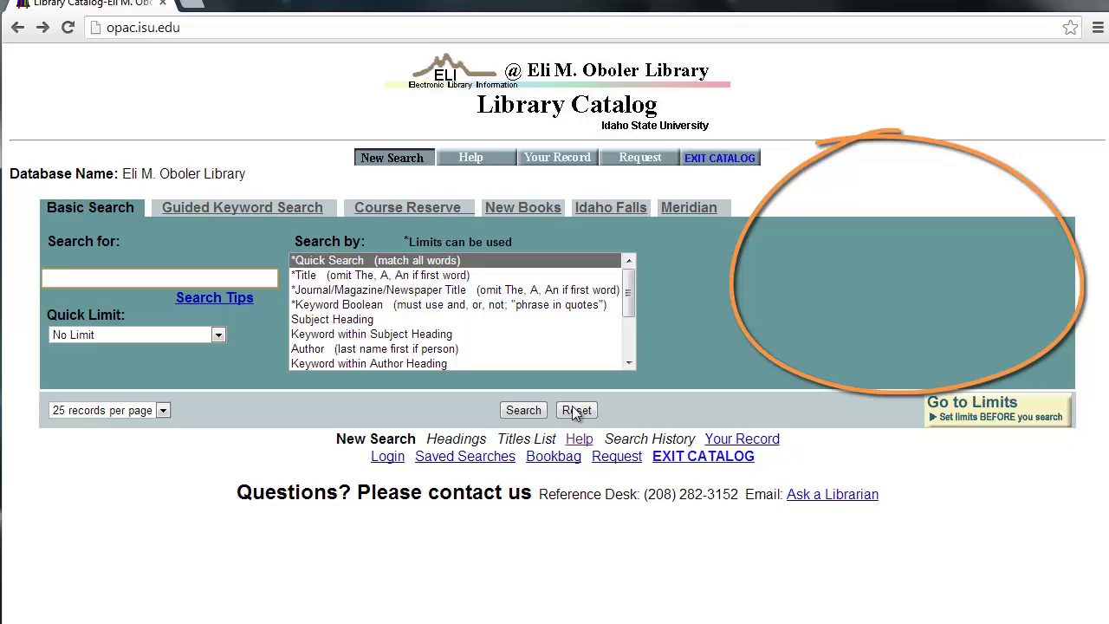
click(321, 307)
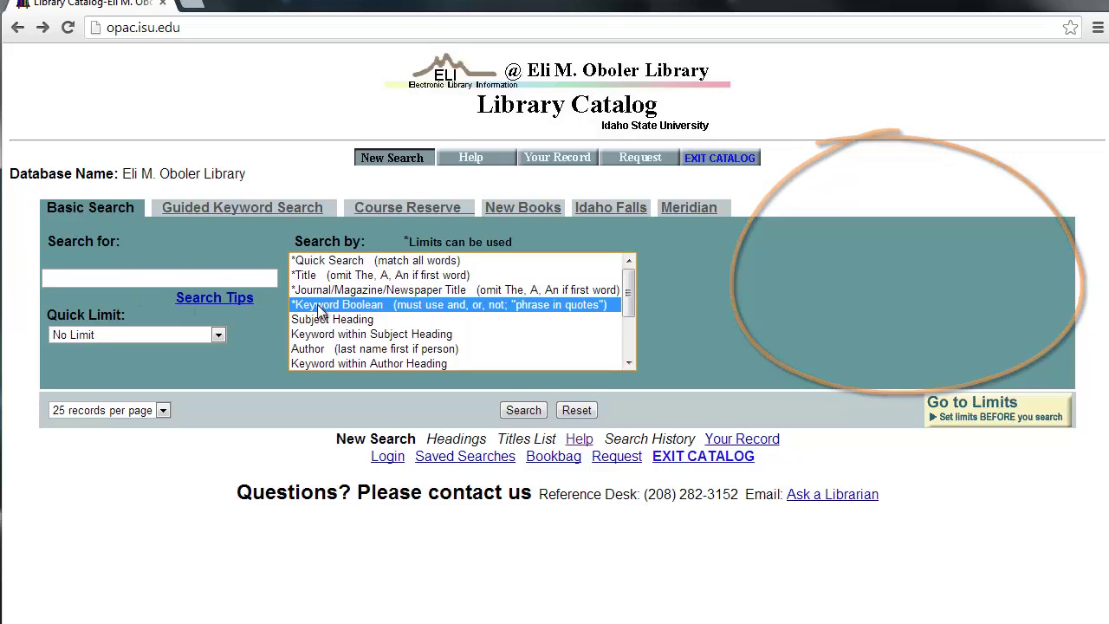
click(104, 277)
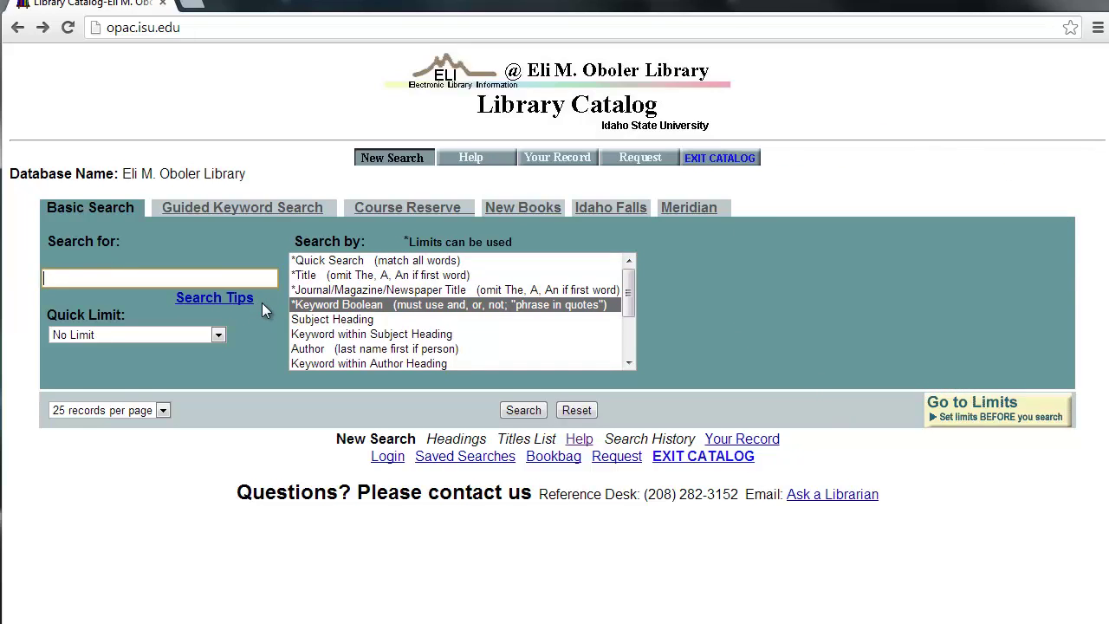
text(sigmund freud)
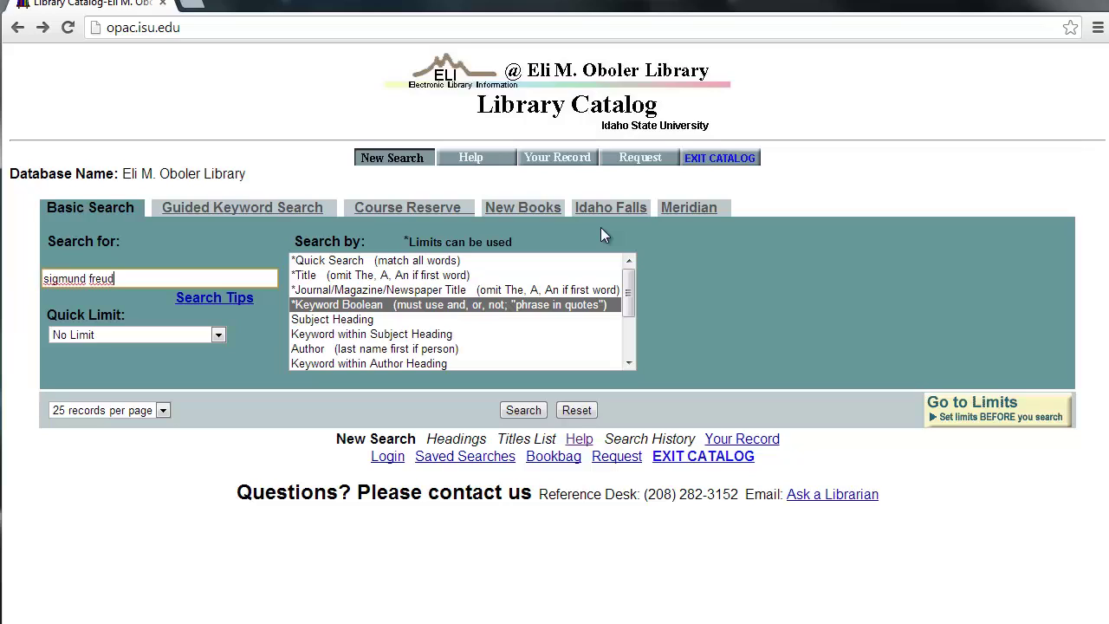
text(")
key(Home)
text(")
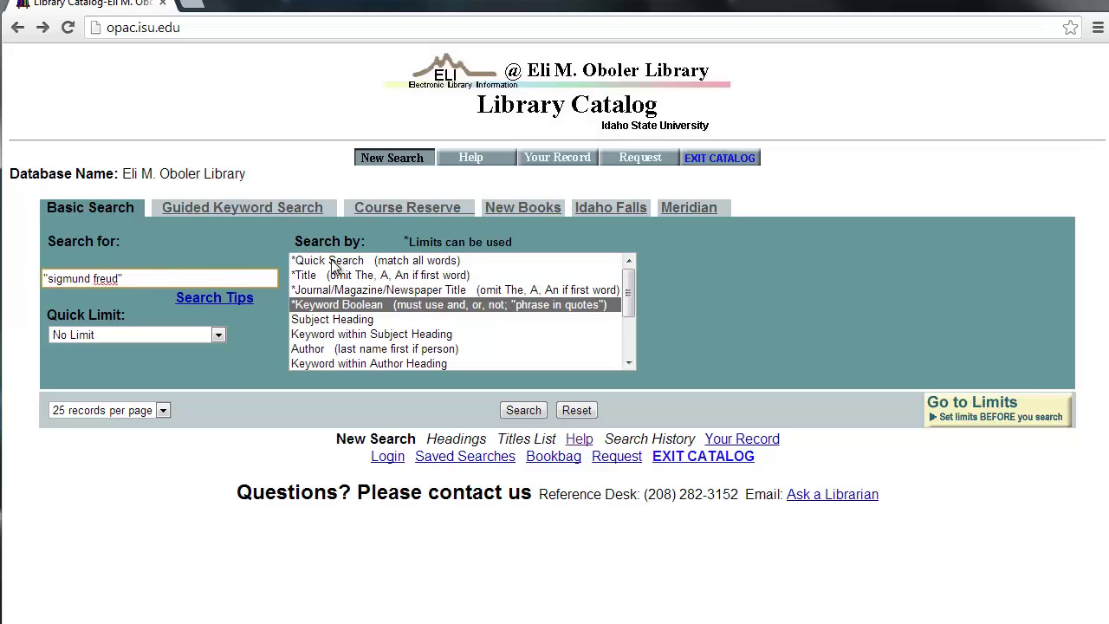
- Extend the Boolean query with AND dream?, run the search and look through the listed titles
text( AND dream?)
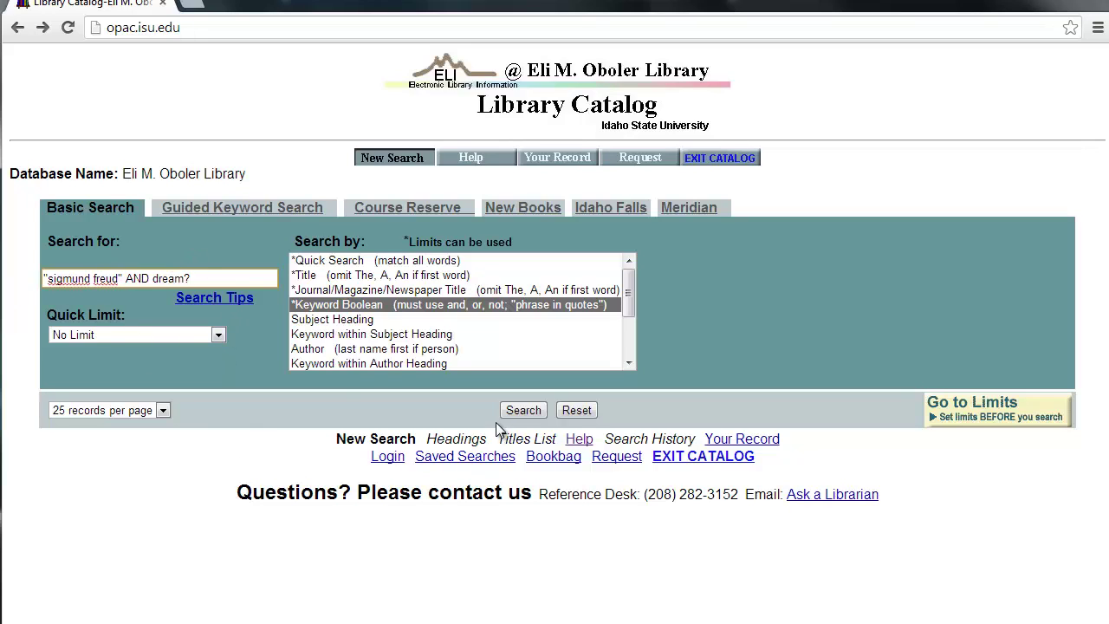
click(512, 406)
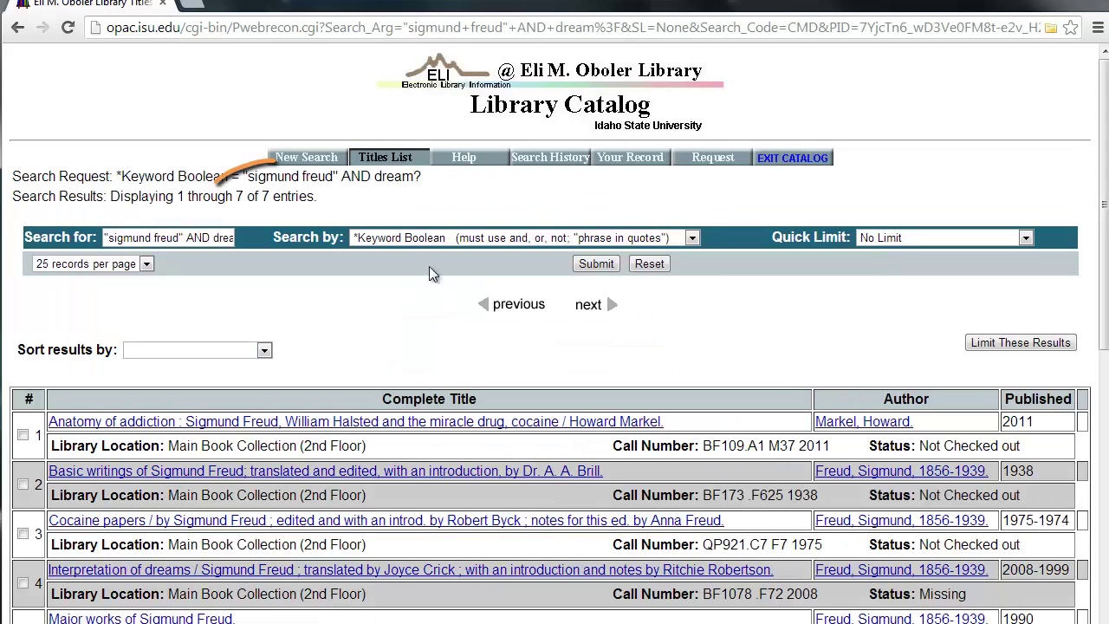
scroll(559, 303, down, 1)
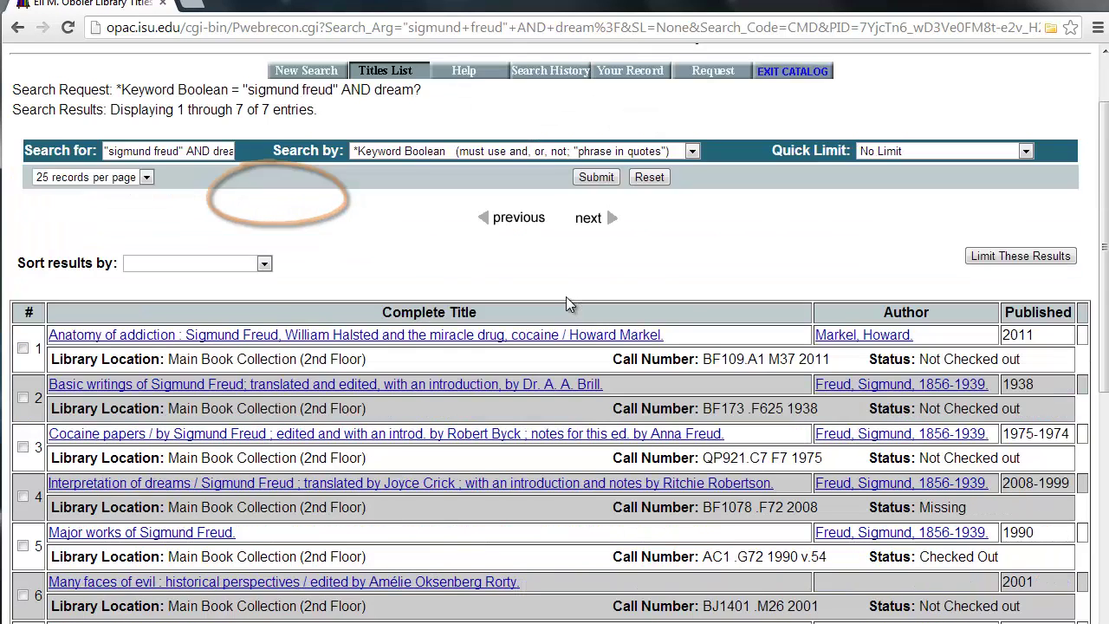
scroll(606, 303, down, 1)
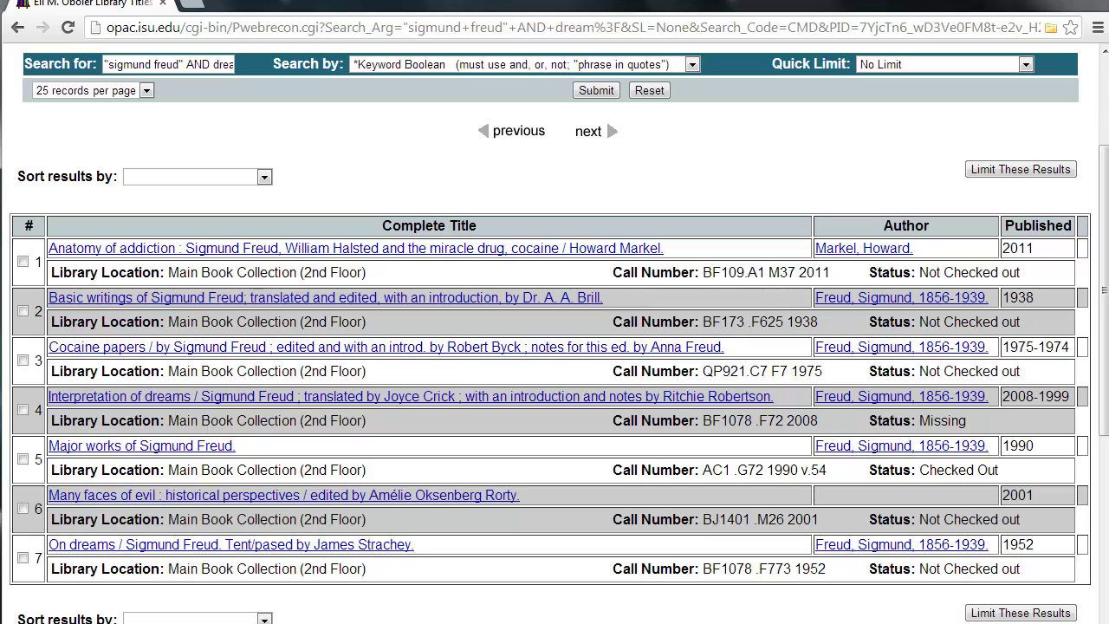
- Return to the basic search form and run a Subject Heading search for sigmund freud
click(18, 31)
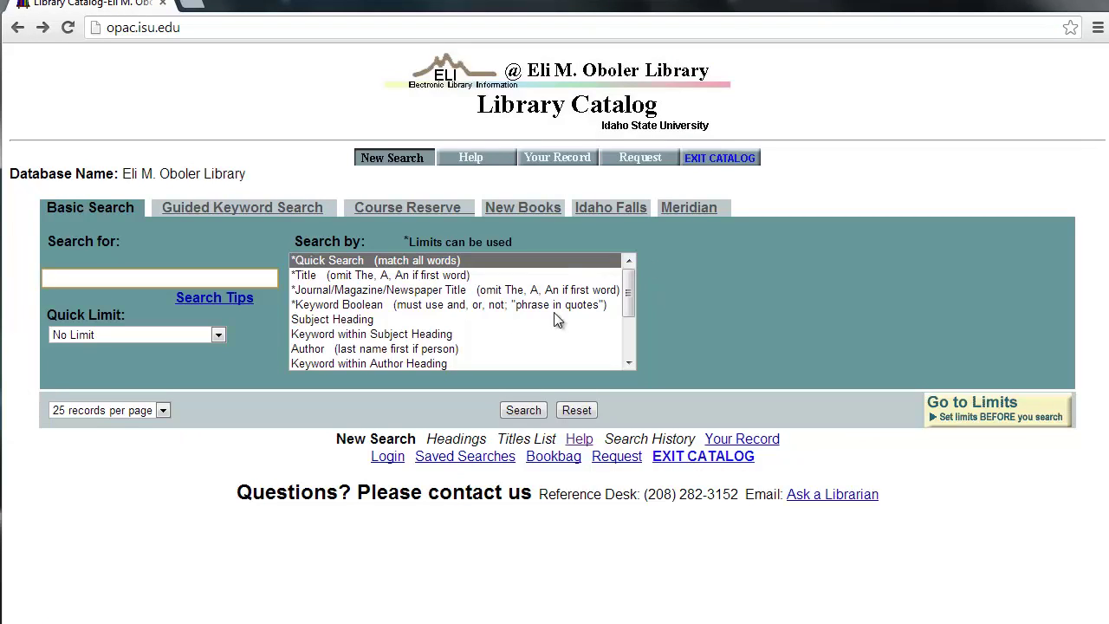
click(342, 320)
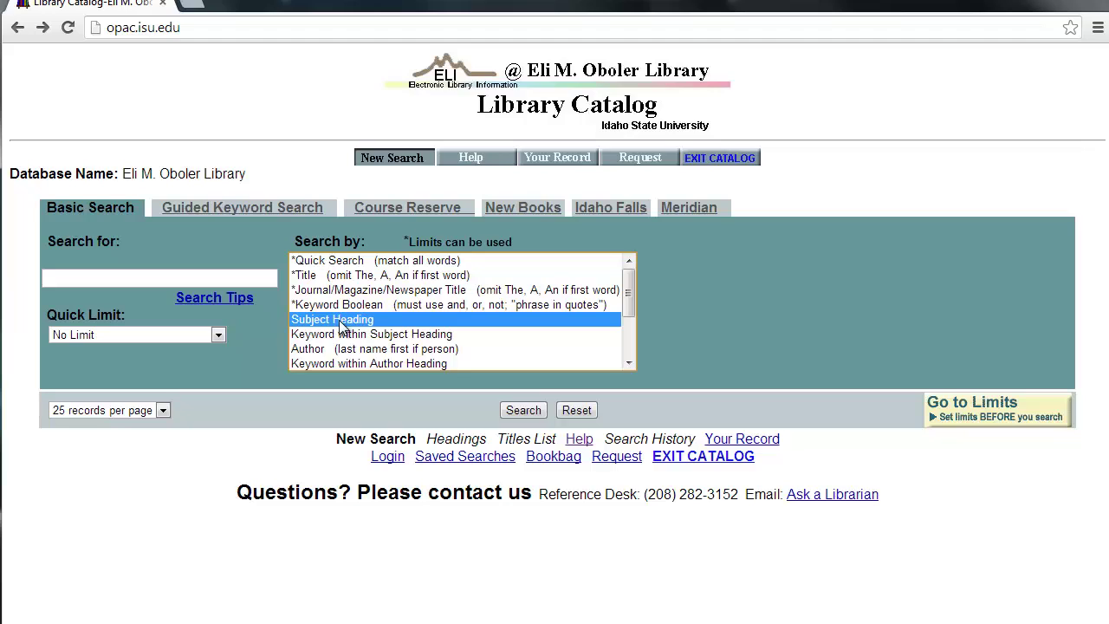
click(90, 279)
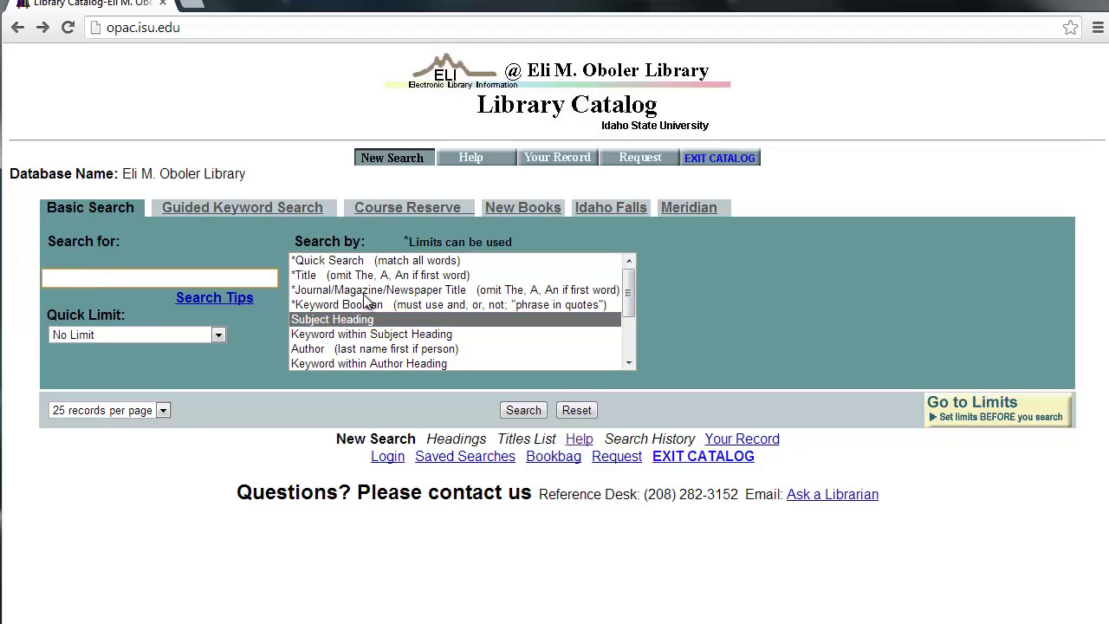
text(sigmund freud)
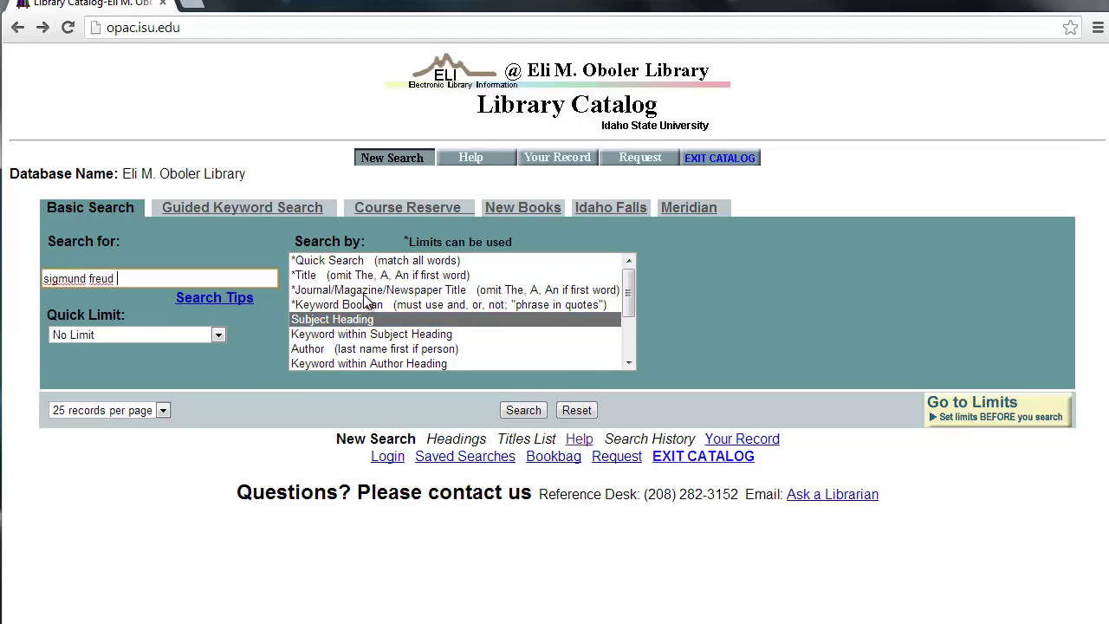
click(523, 410)
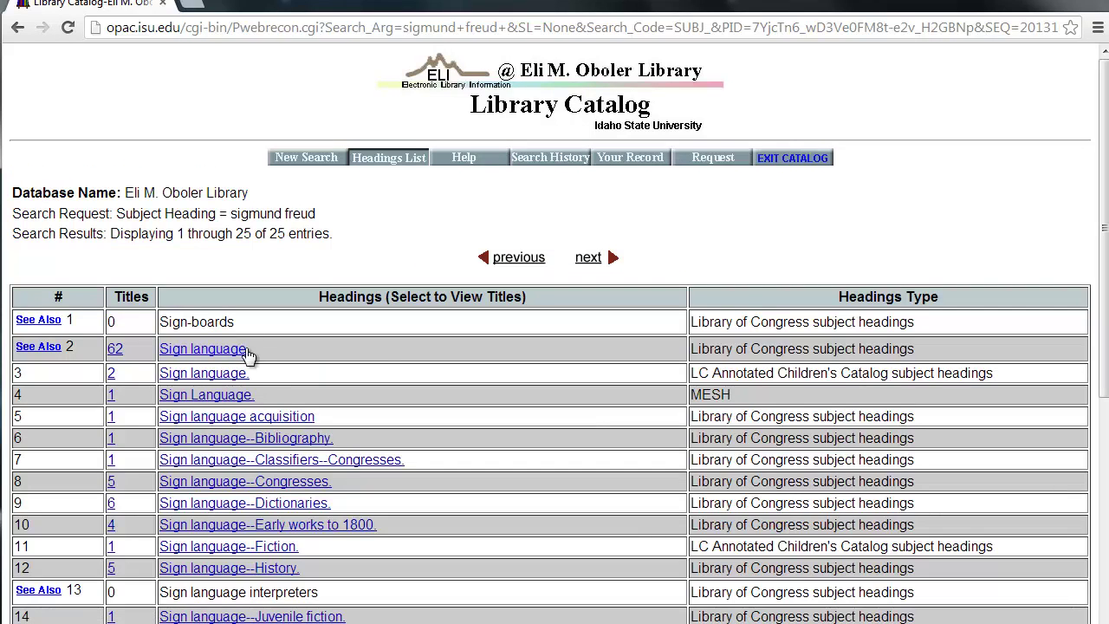
- Return to the basic search form and run a Keyword within Subject Heading search for sigmund freud
click(17, 28)
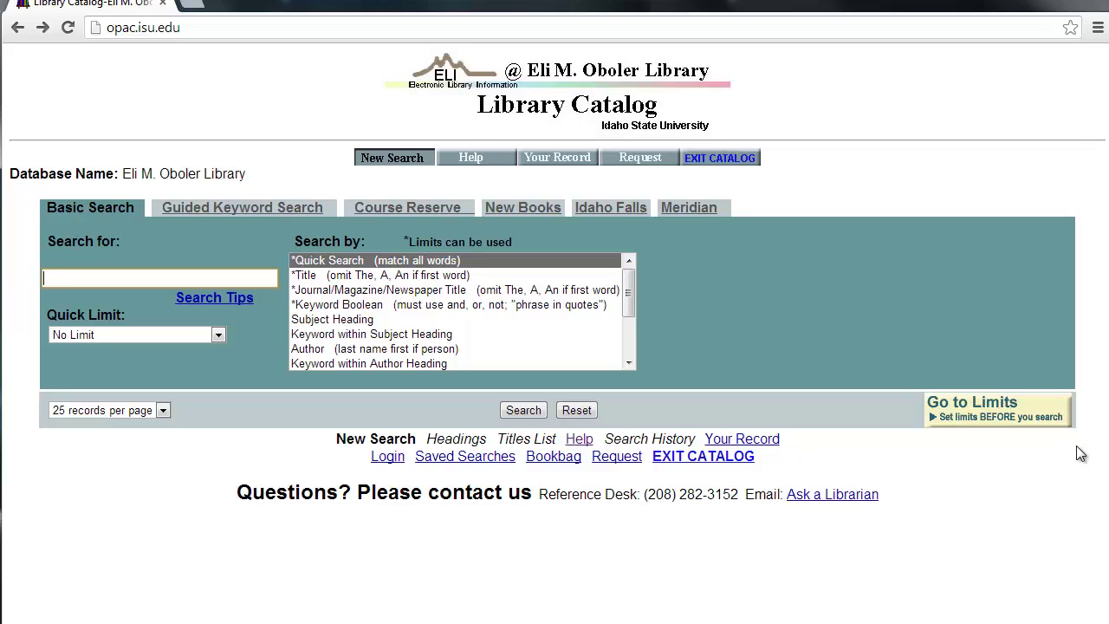
click(390, 337)
click(146, 275)
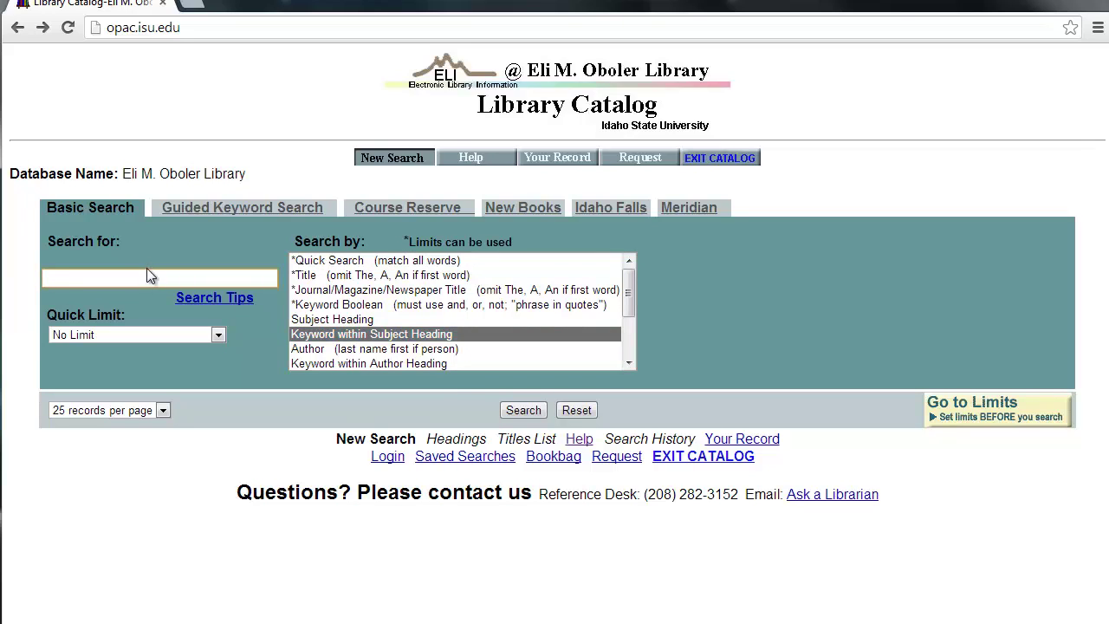
text(sigmund freud)
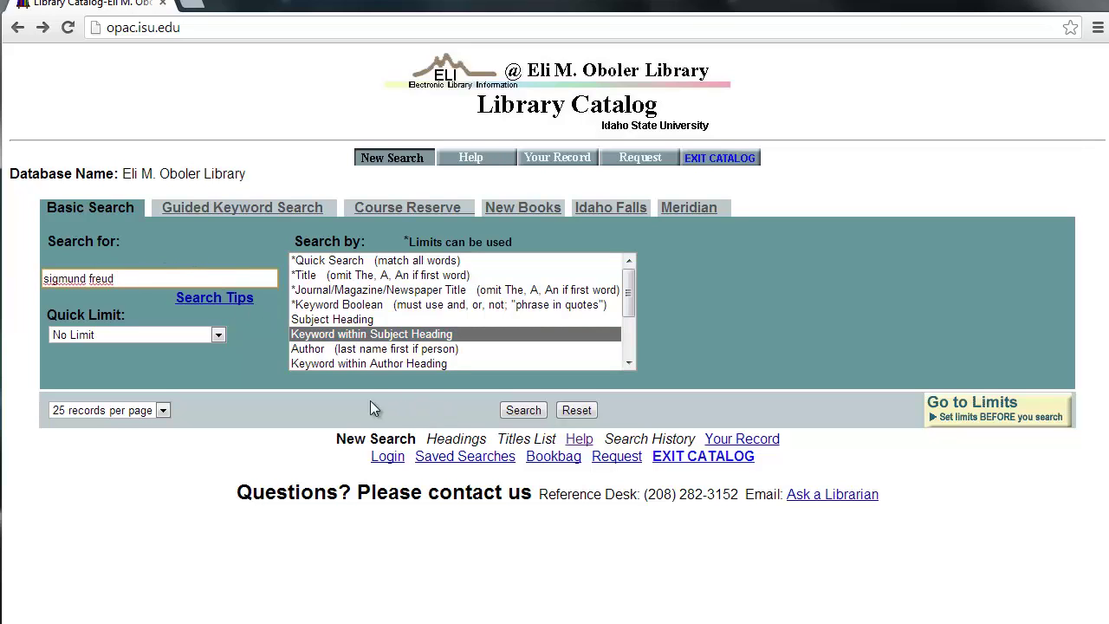
click(523, 410)
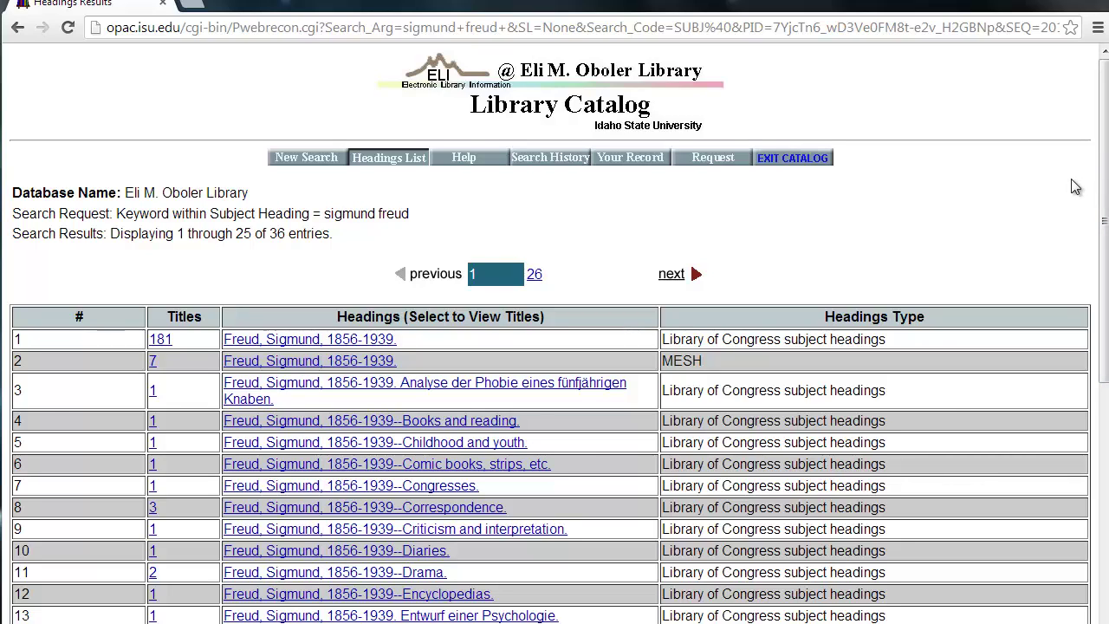
- Return to the basic search form, try the Author search type and switch it to Keyword within Author Heading
click(17, 27)
click(332, 352)
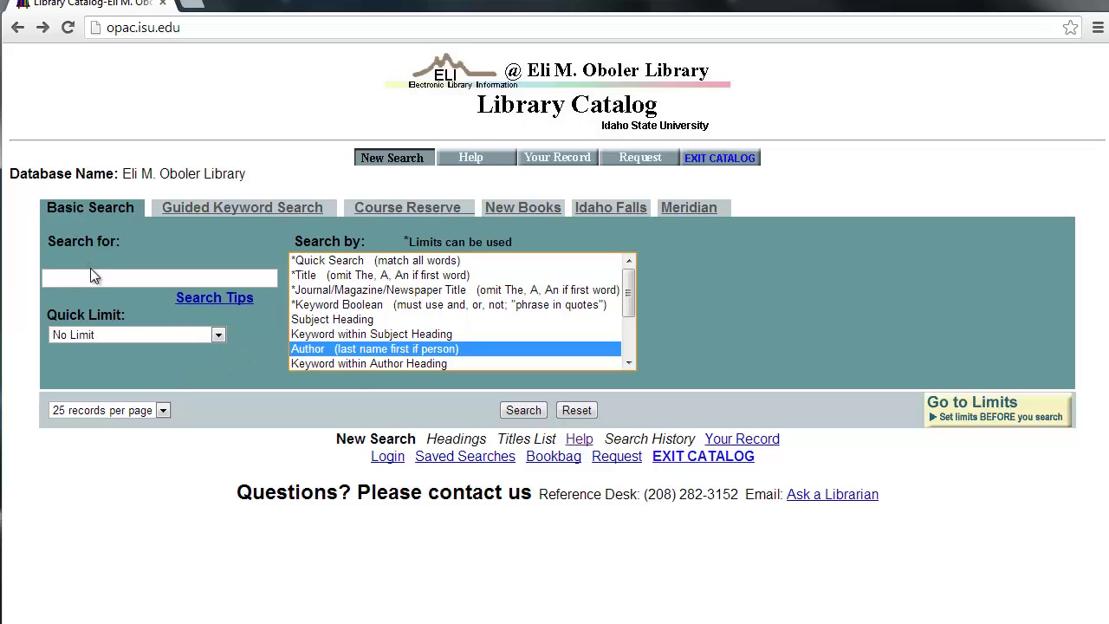
click(627, 363)
click(627, 363)
click(628, 363)
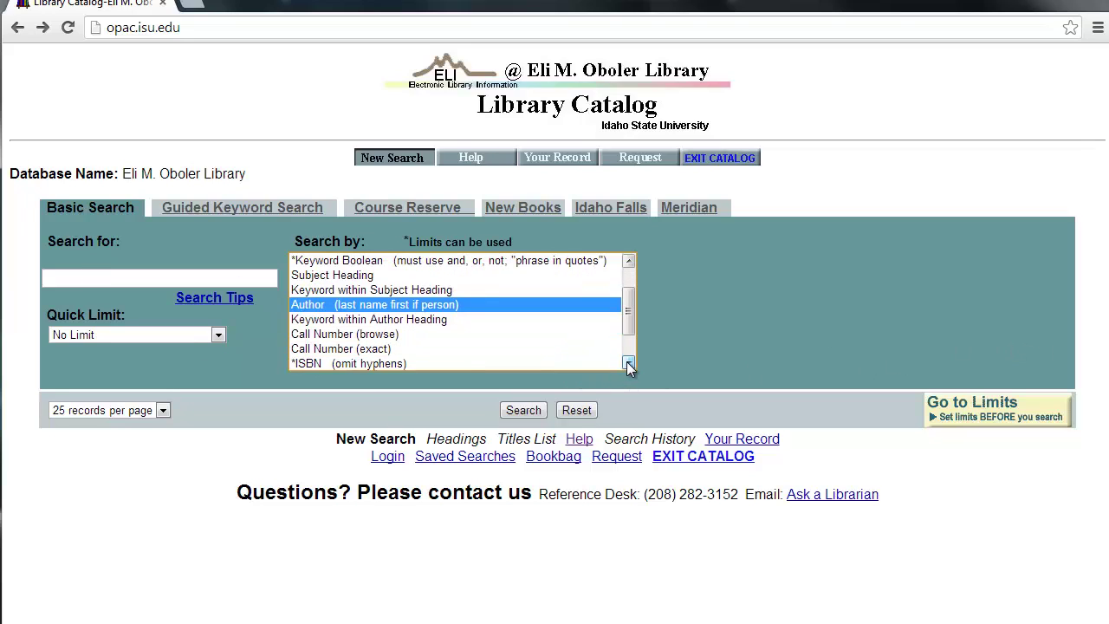
click(437, 320)
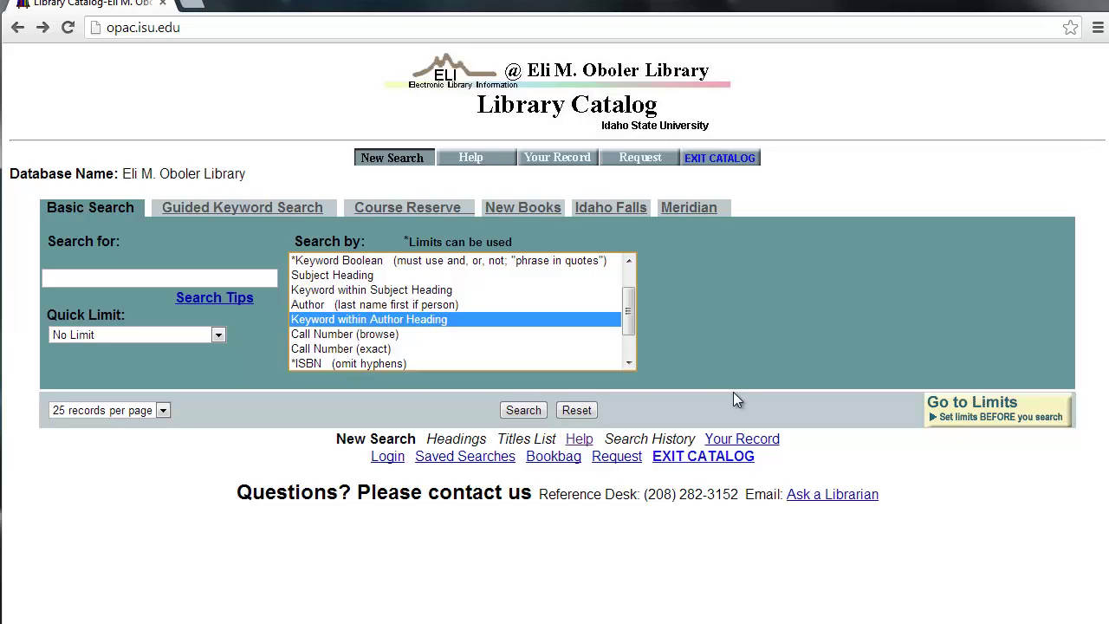
- Change the search type to ISBN (omit hyphens)
click(629, 362)
click(628, 363)
click(629, 363)
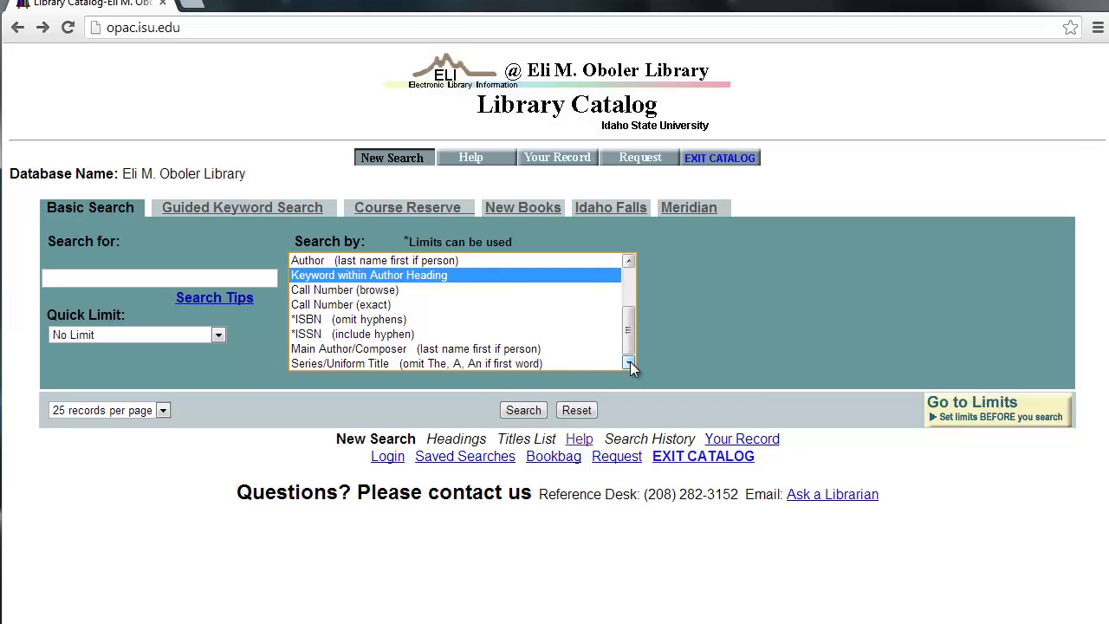
click(343, 320)
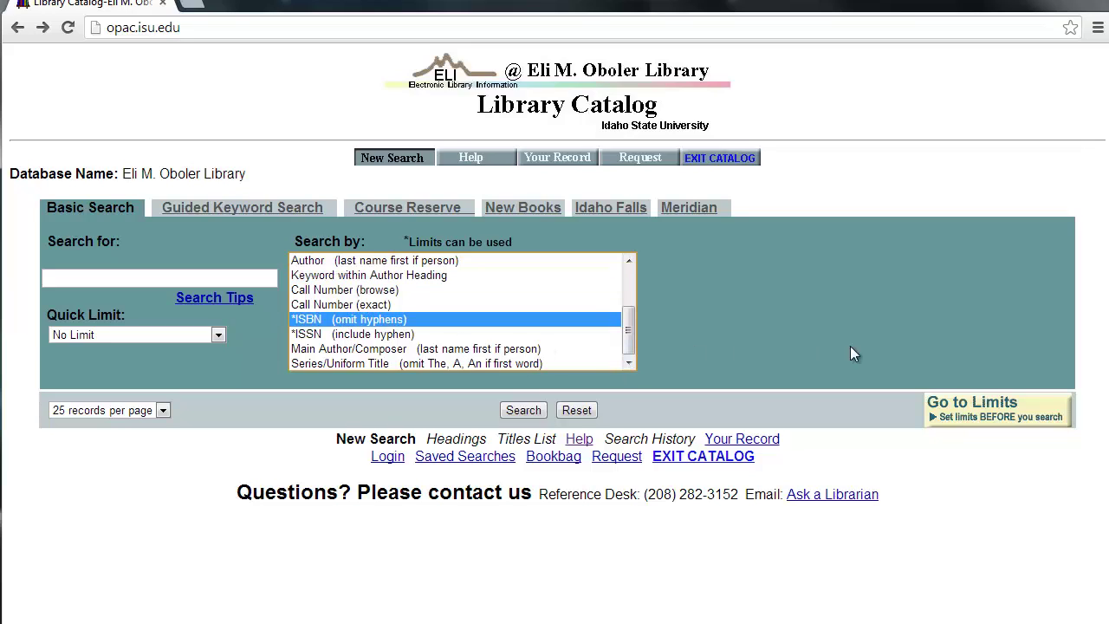